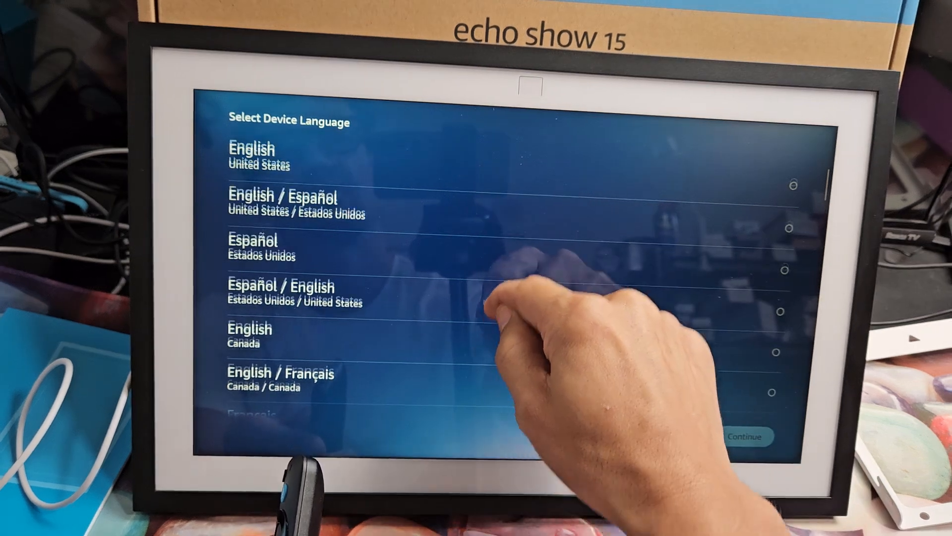
- Choose English (United States) as the device language
left_click_drag(499, 313, 501, 327)
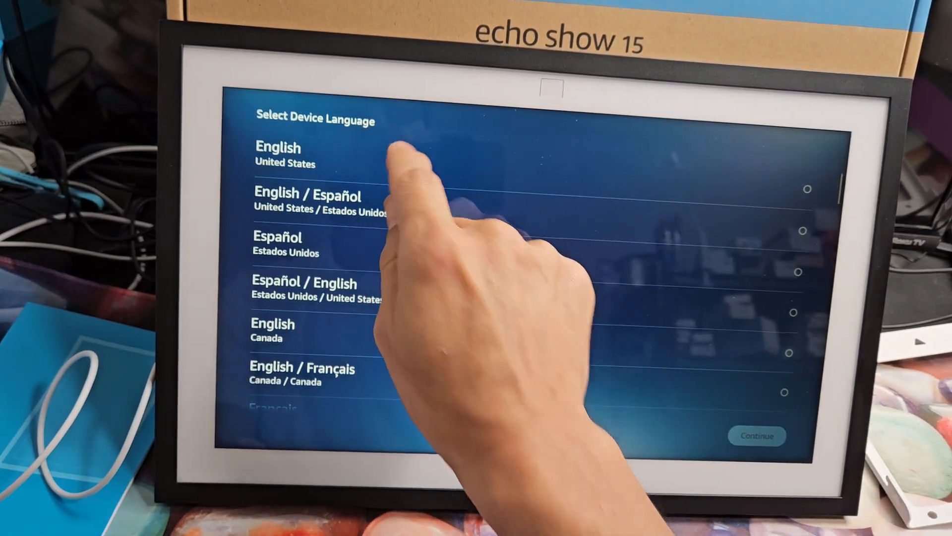
left_click(406, 153)
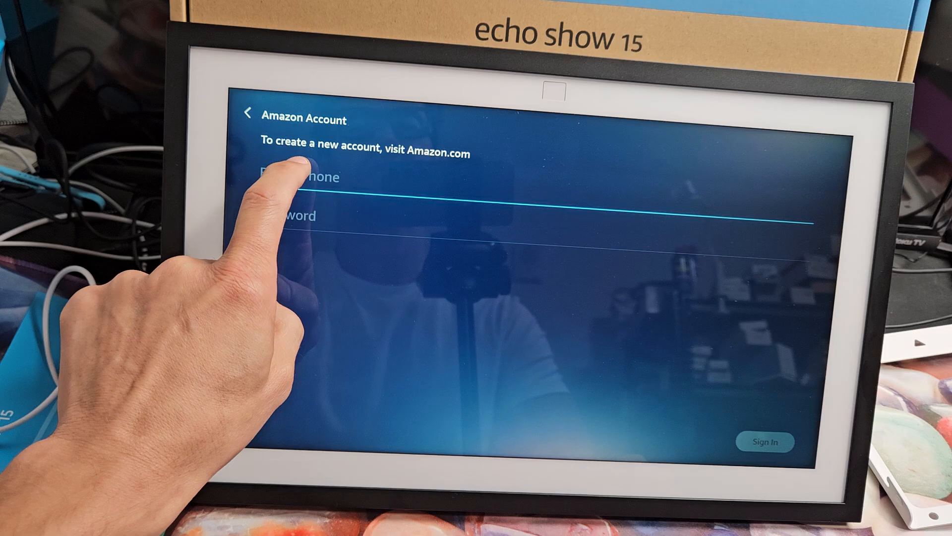
- Sign in with the Amazon account credentials and agree to the Alexa and Fire TV terms
left_click(283, 176)
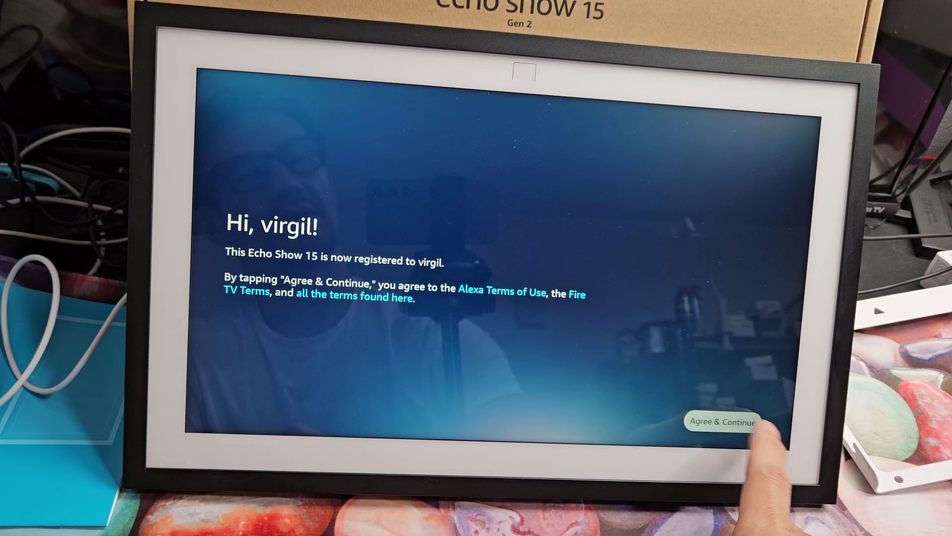
left_click(722, 421)
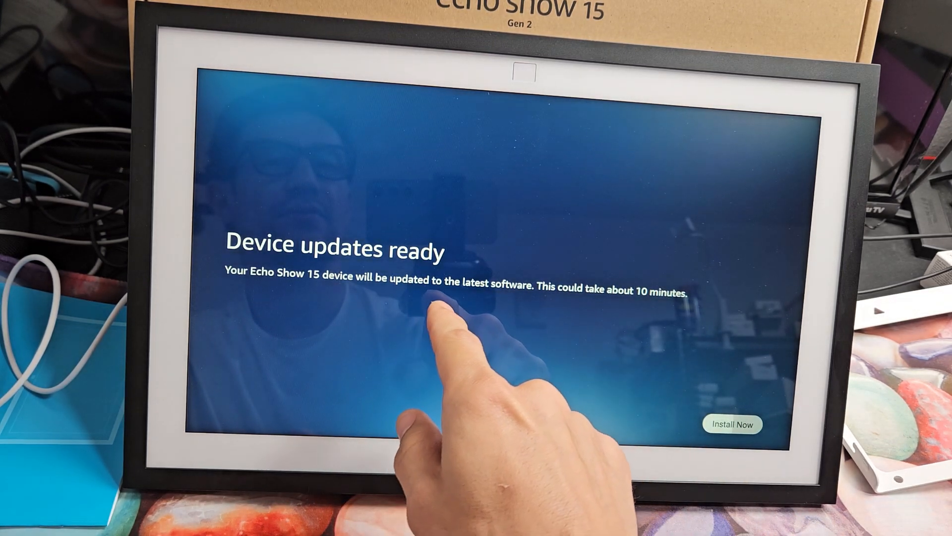
- Install the pending device software update now
left_click(733, 424)
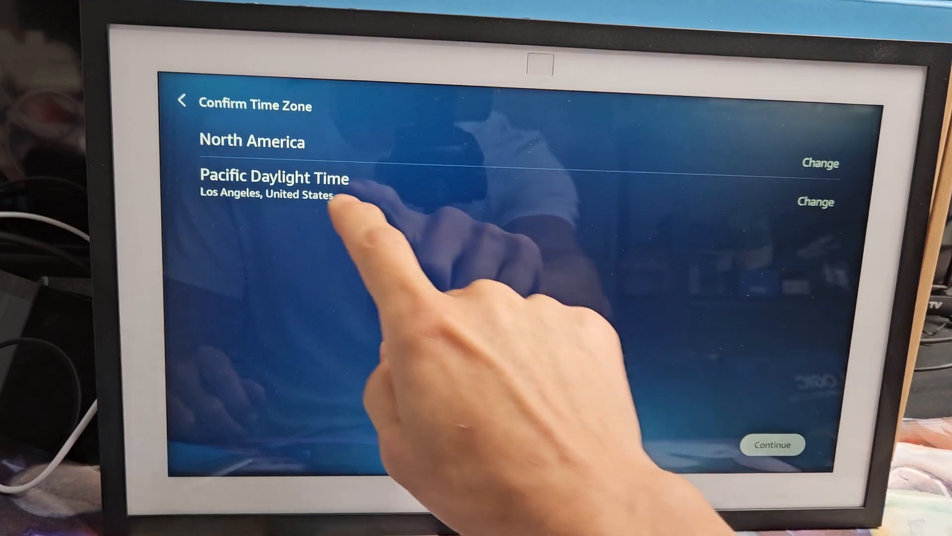
- Set the time zone to Pacific Daylight Time (Los Angeles) and assign the device to the Kitchen group
left_click(301, 179)
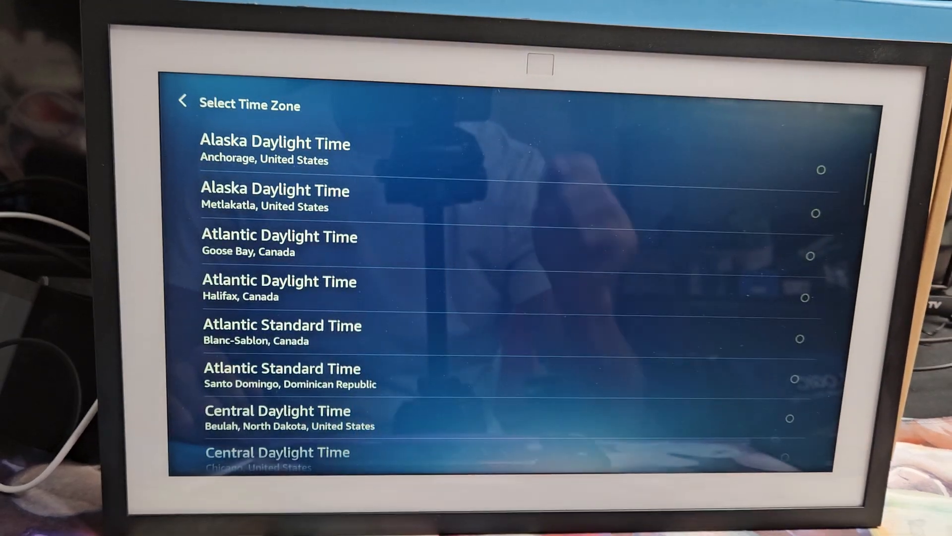
scroll(522, 298, "down", 10)
left_click(313, 327)
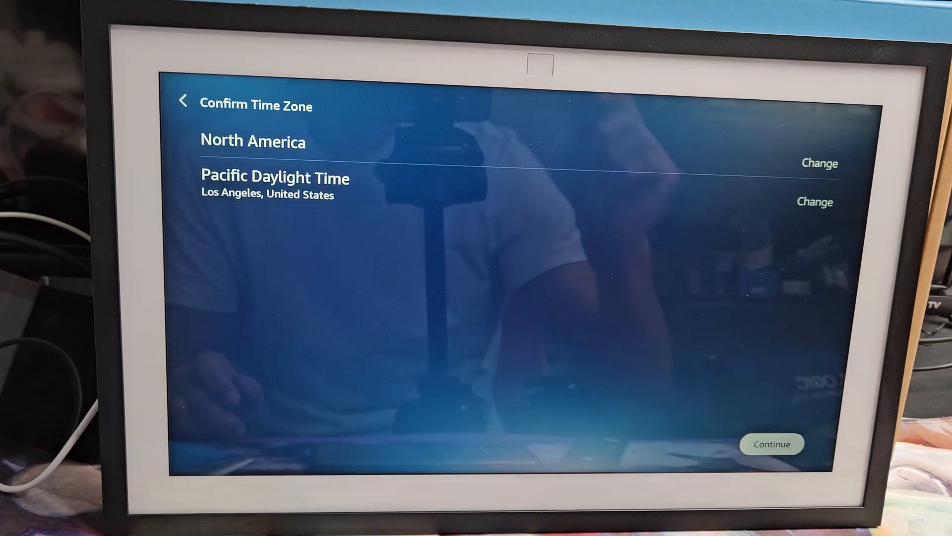
left_click(772, 443)
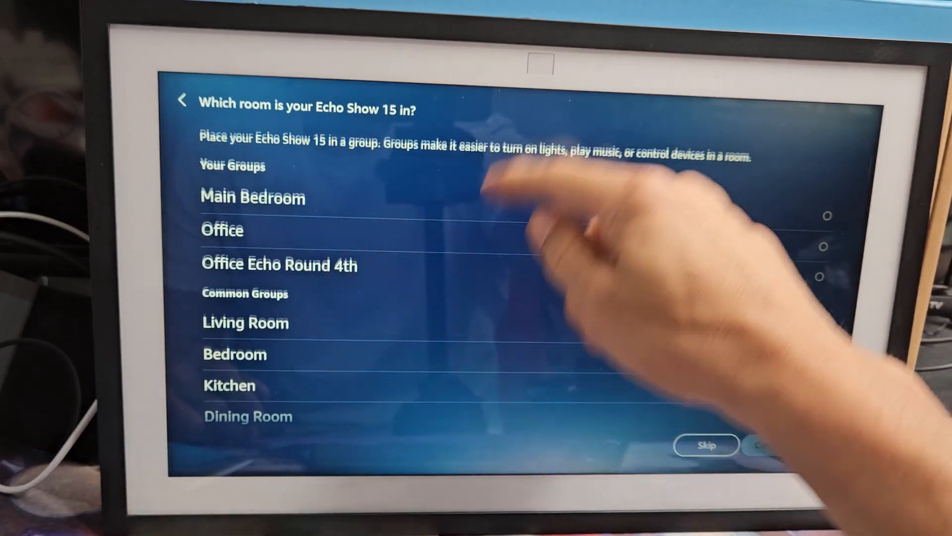
scroll(476, 335, "down", 8)
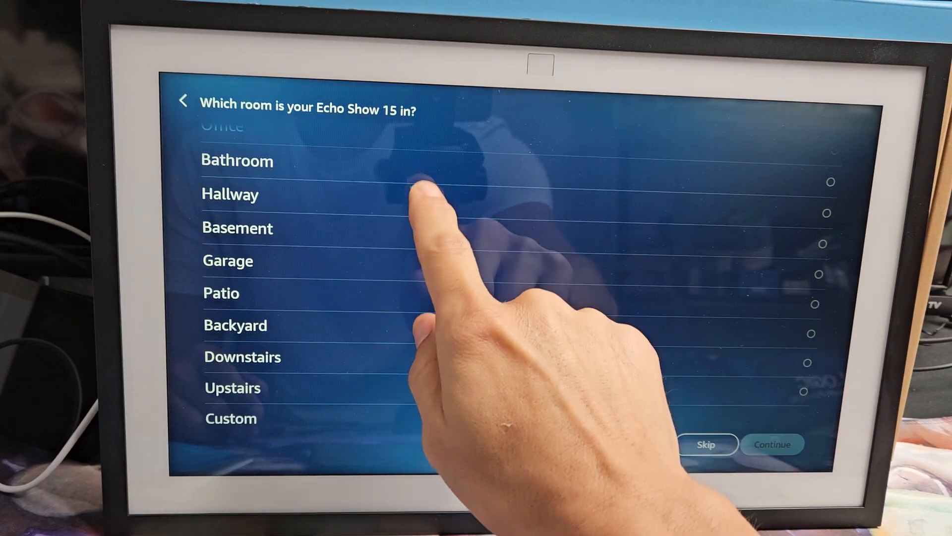
scroll(476, 298, "up", 8)
scroll(446, 298, "down", 2)
left_click(420, 249)
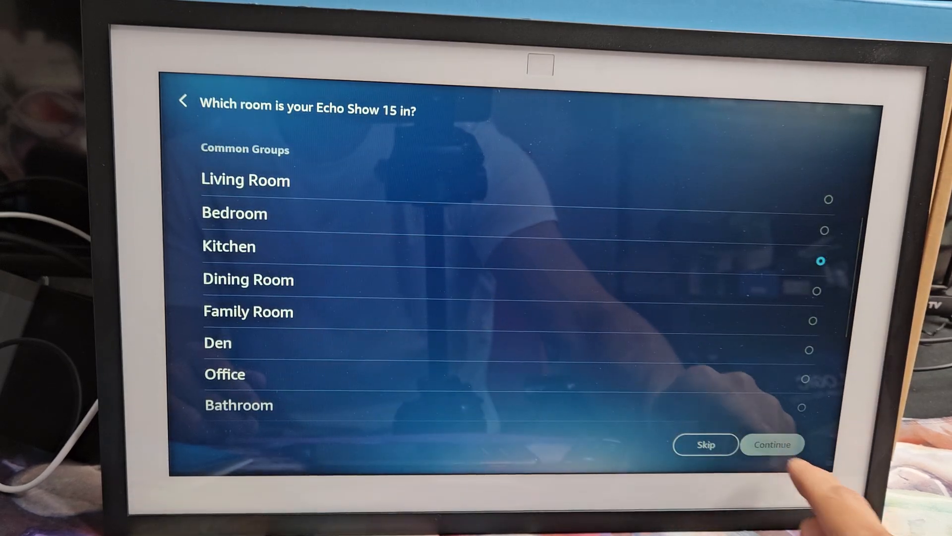
left_click(773, 444)
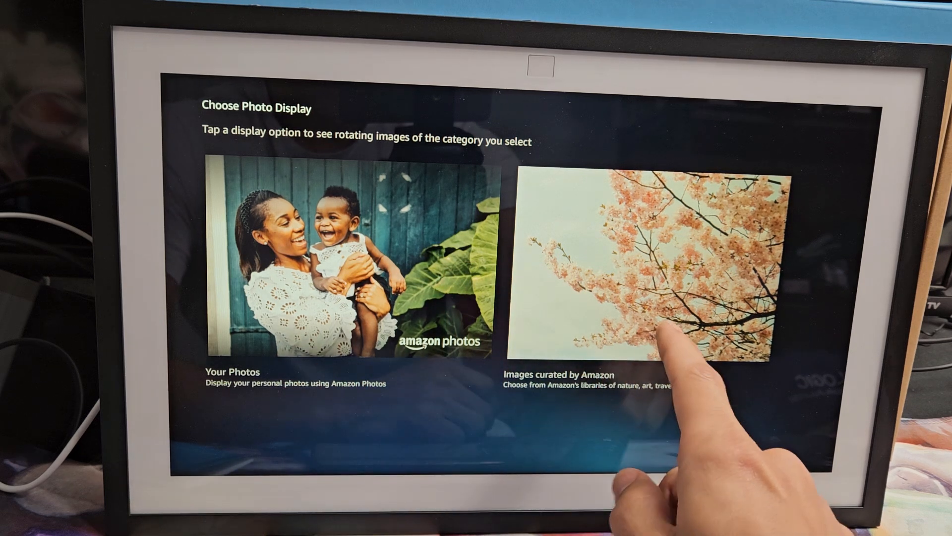
- Use Amazon's curated images with the Nature collection for the photo display
left_click(685, 264)
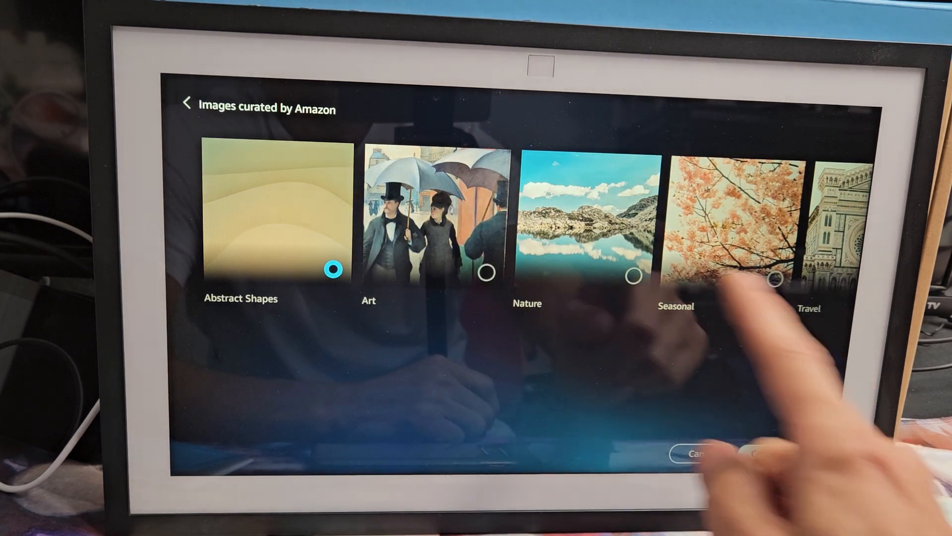
left_click(631, 278)
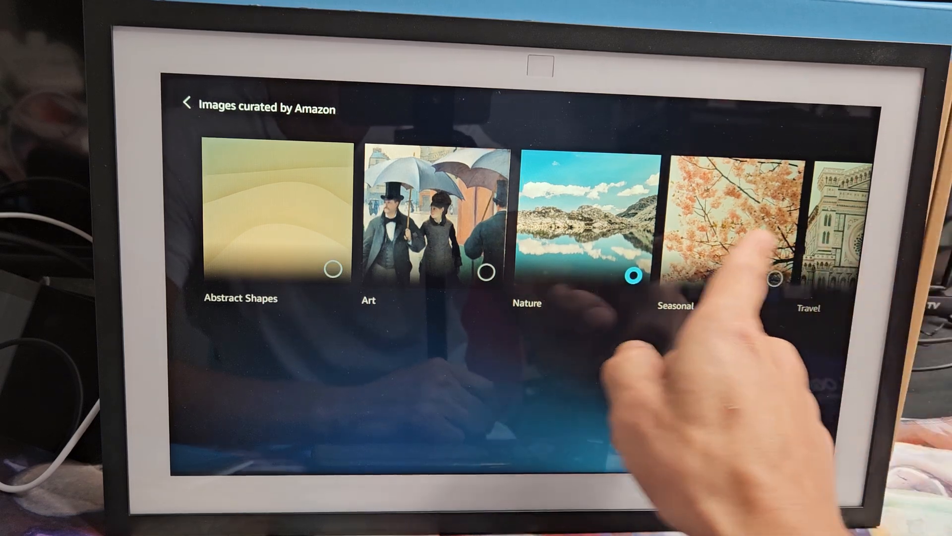
left_click_drag(744, 224, 462, 223)
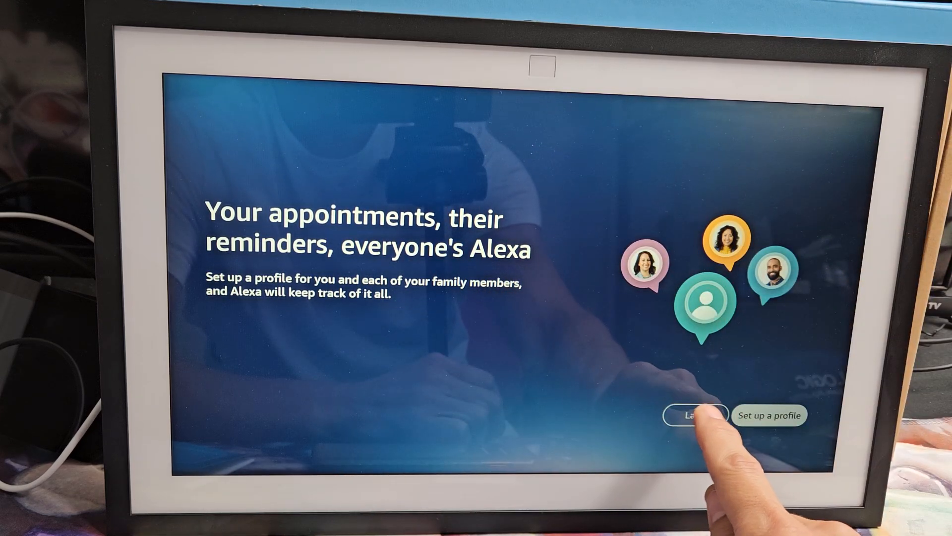
- Choose Later for family profiles and Not Now for home camera monitoring
left_click(696, 415)
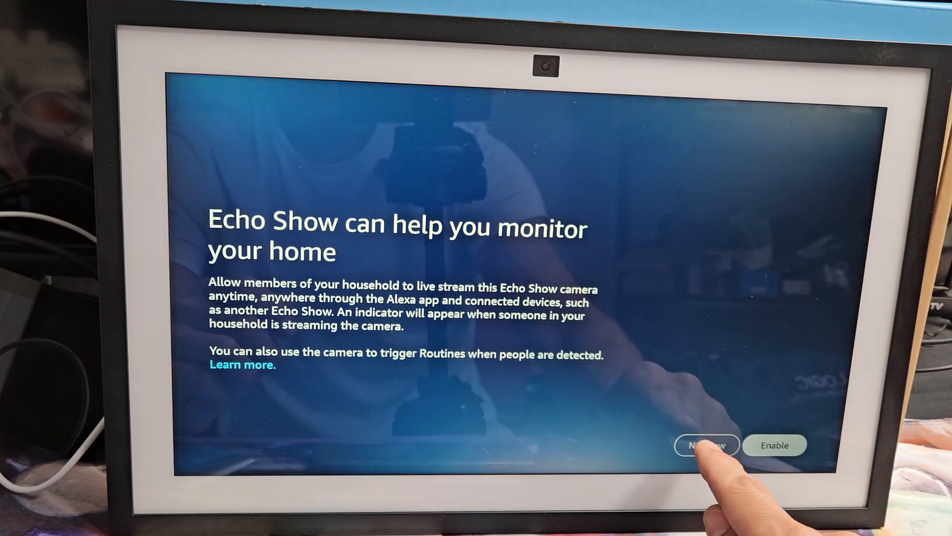
left_click(708, 444)
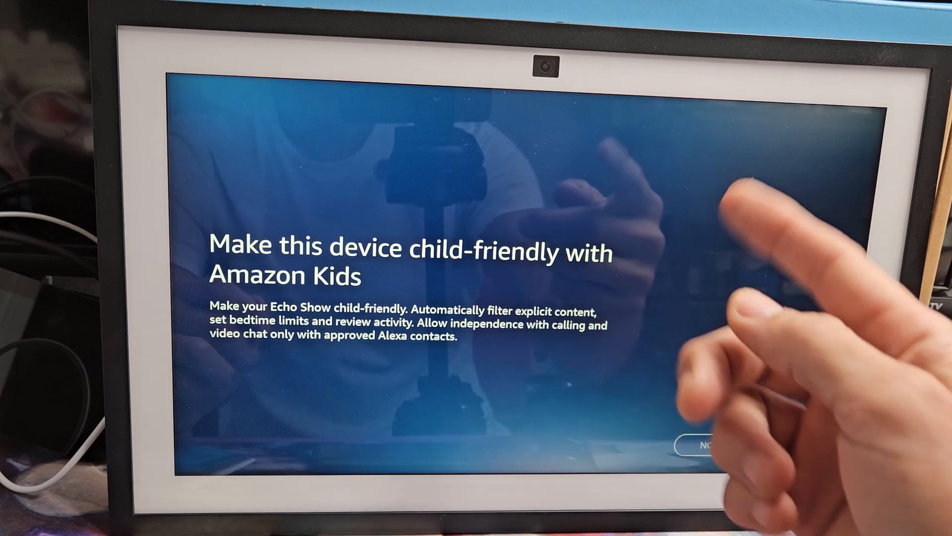
- Answer No to Amazon Kids and No thanks to the Audible free trial
left_click(705, 445)
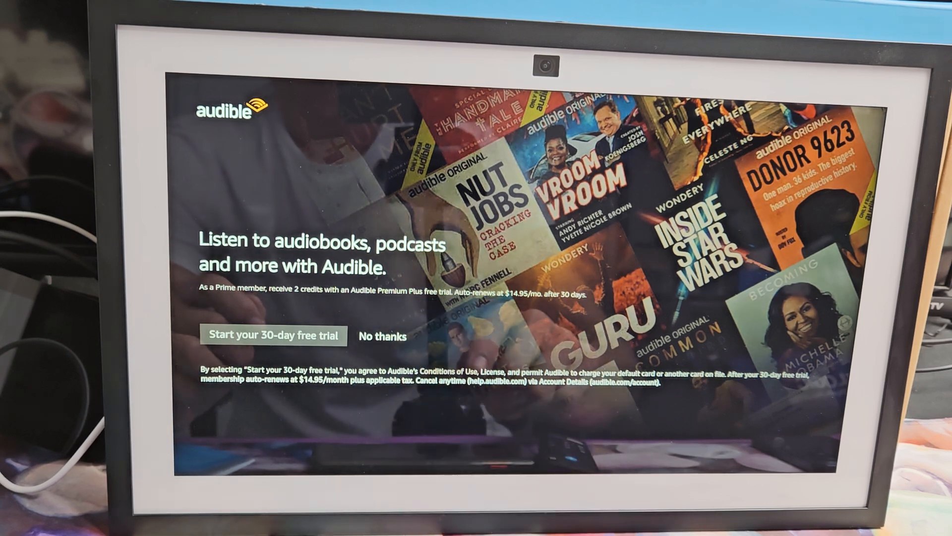
left_click(382, 335)
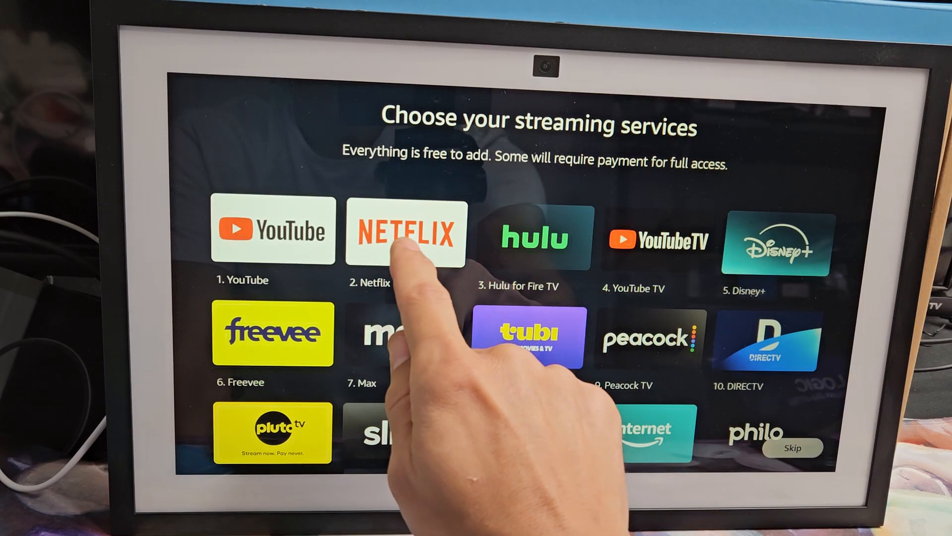
- Select the Netflix and YouTube tiles and confirm adding them as streaming apps
left_click(406, 232)
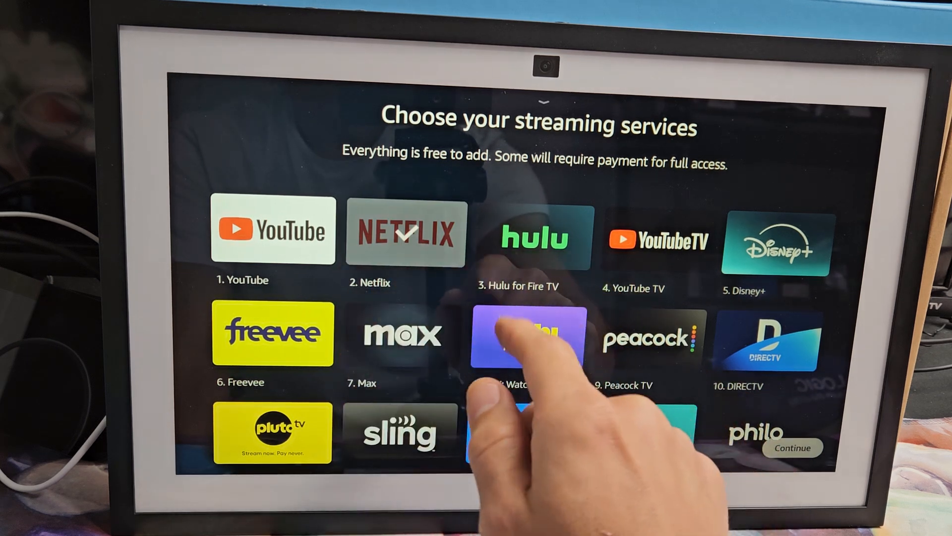
left_click(273, 229)
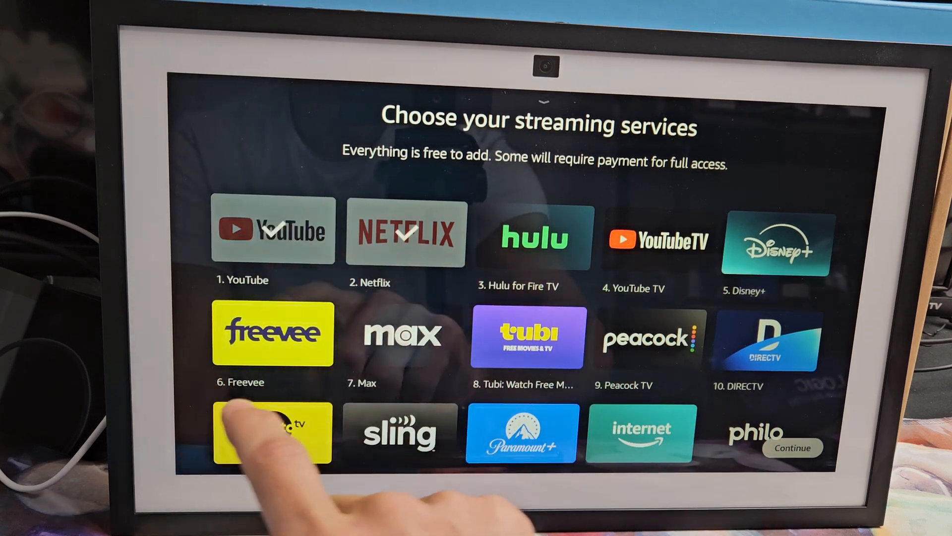
left_click(792, 448)
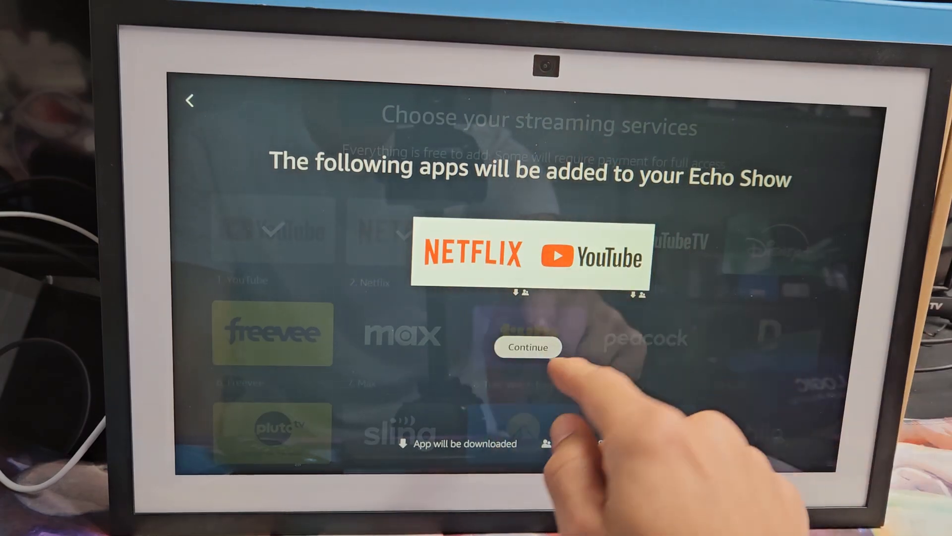
left_click(528, 347)
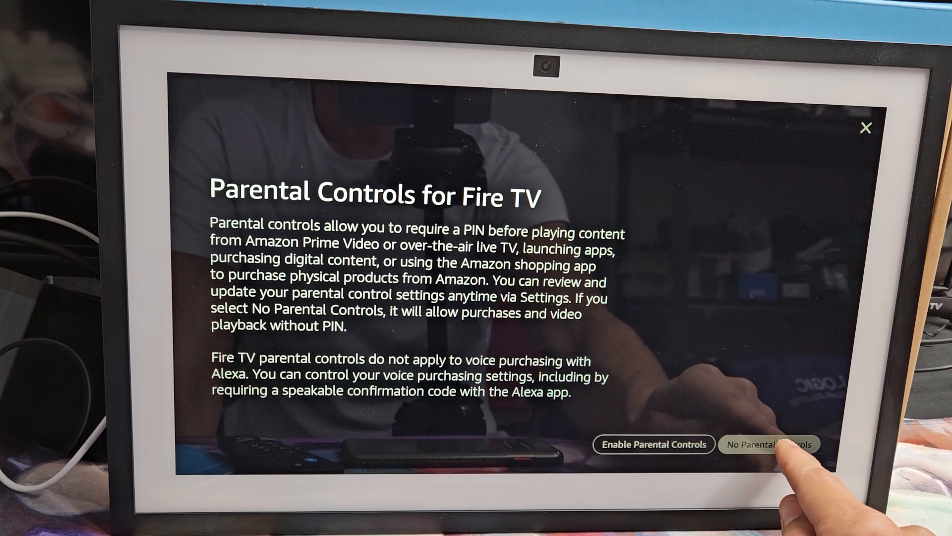
- Choose No Parental Controls and start pairing the voice remote
left_click(769, 444)
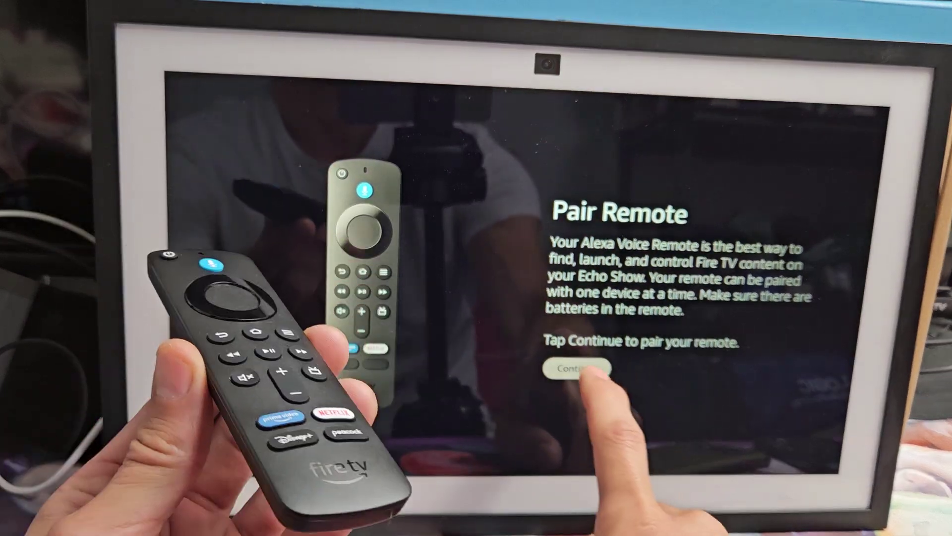
left_click(577, 367)
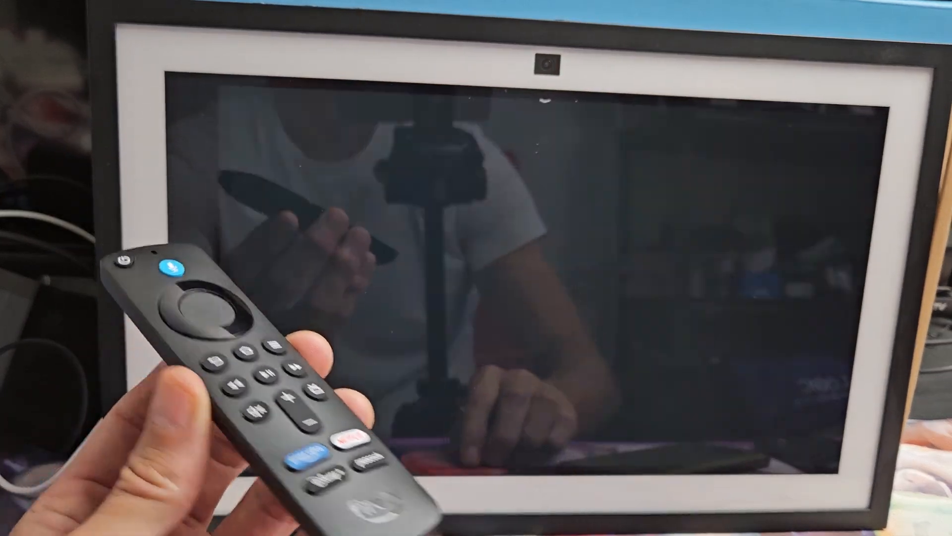